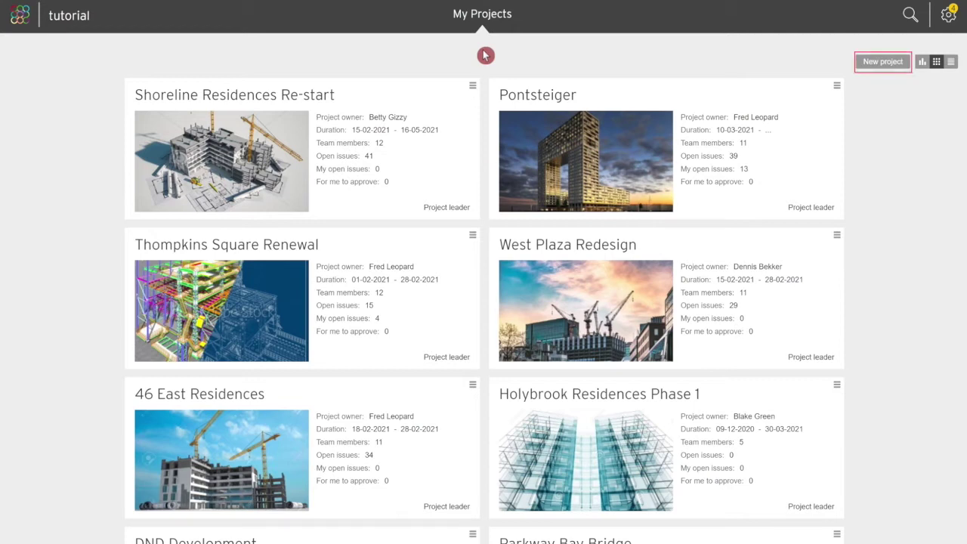
Start a new project from the My Projects page
click(892, 63)
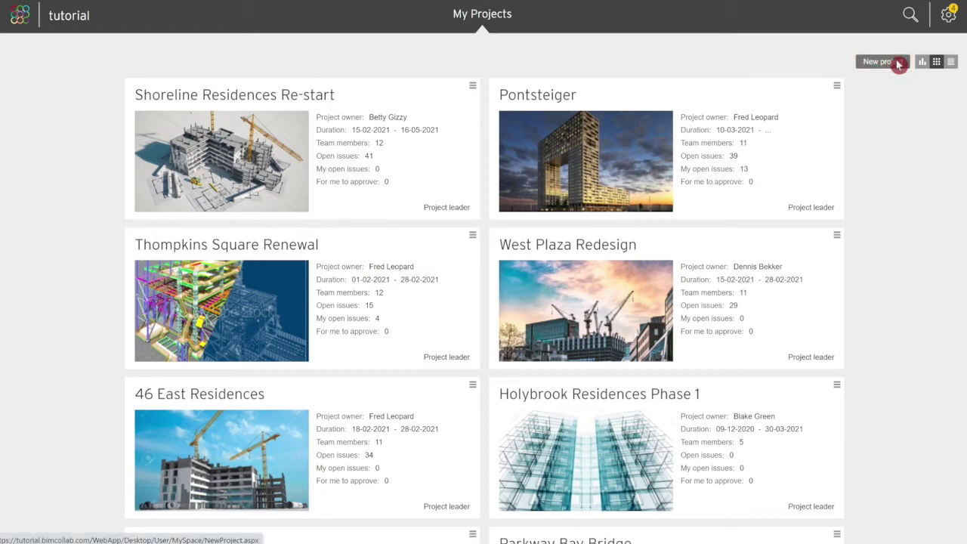
Name the project 'BIMcollab Project', set end date 19-06-2021, and paste in the description
text(BIMcollab Project)
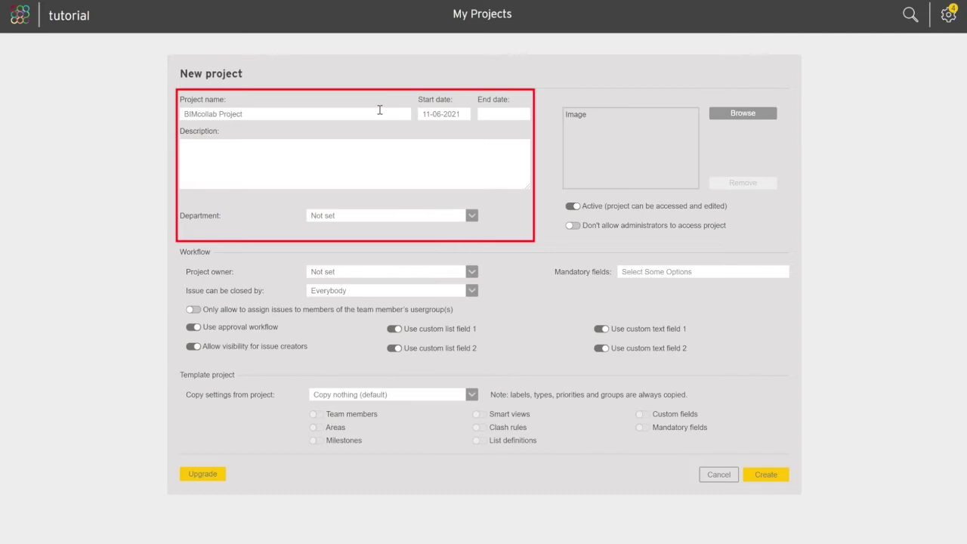
click(524, 114)
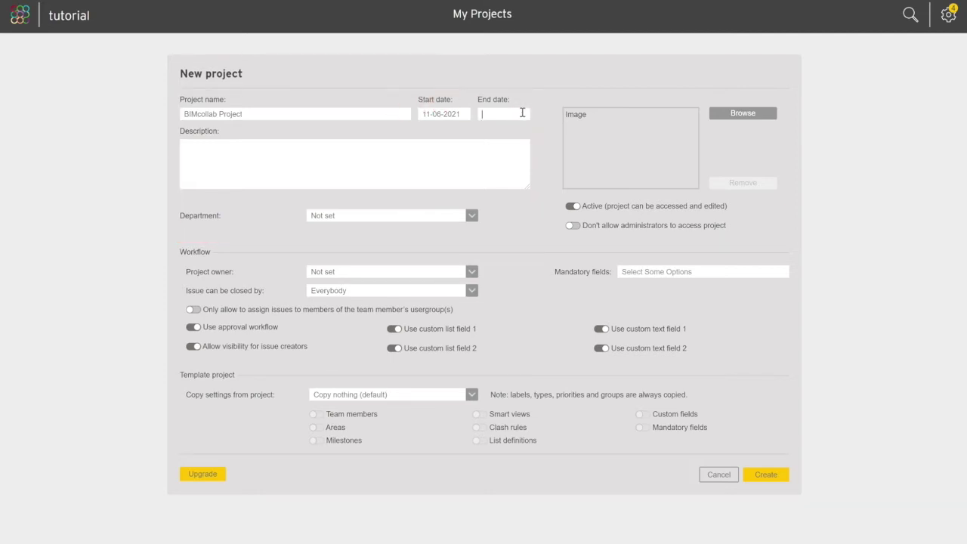
click(571, 186)
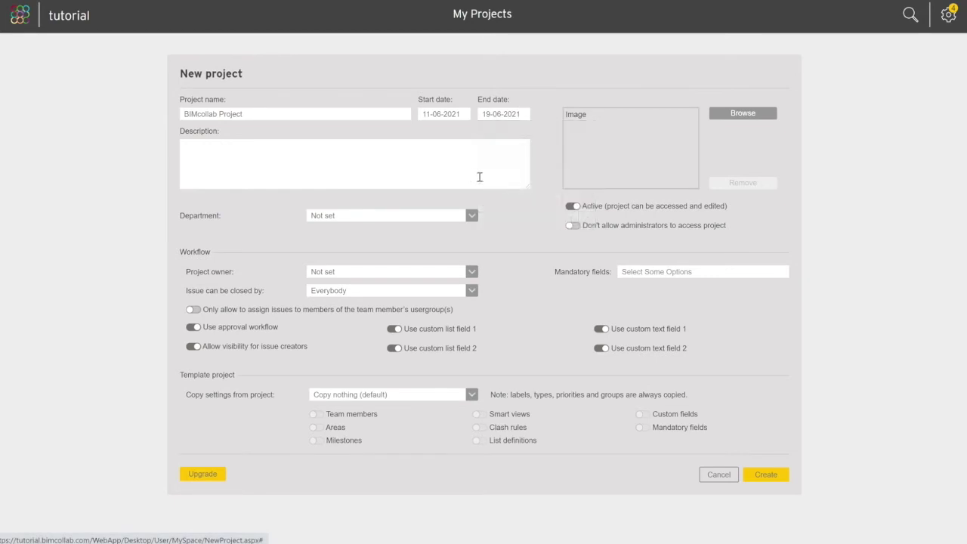
click(458, 174)
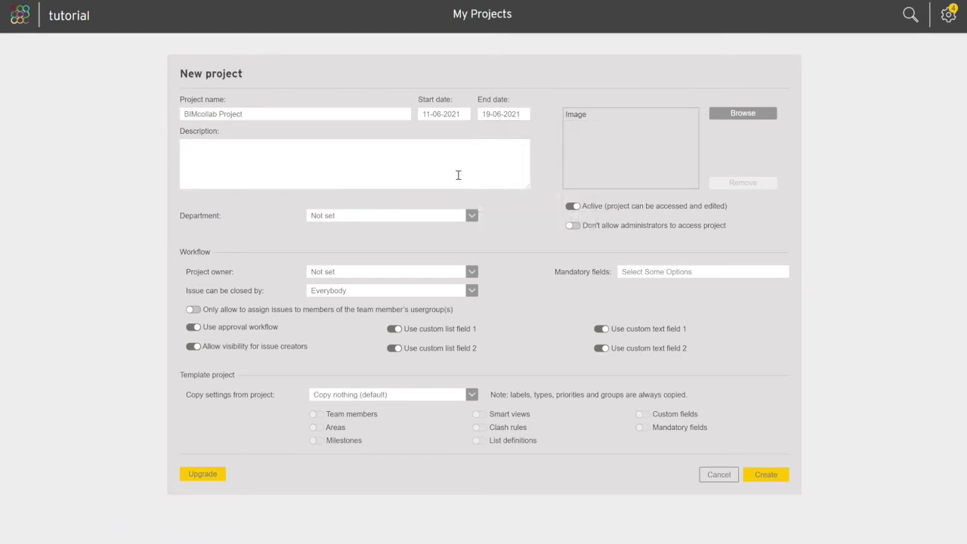
text(This project is intended to demonstrate how to create a new project in your BIMcollab space.)
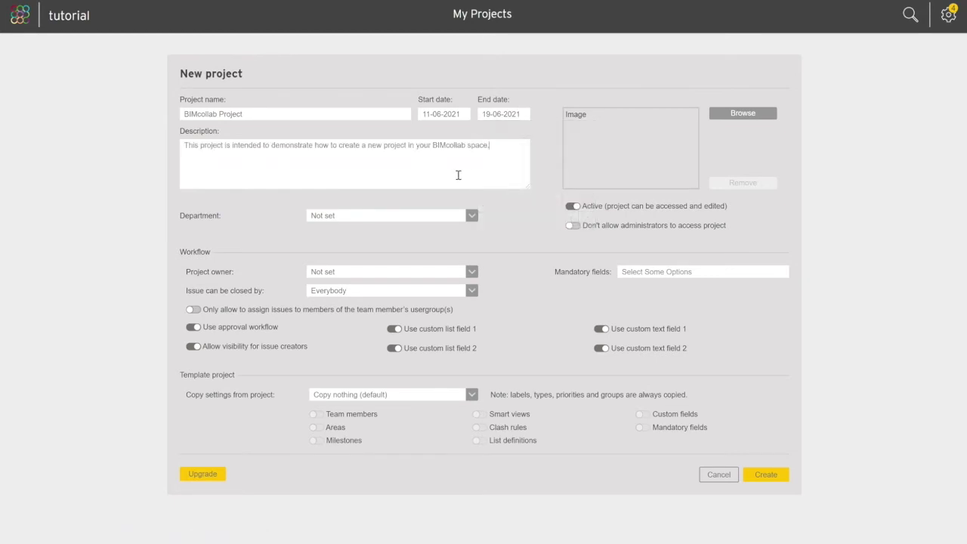
Use KUBUS PROJECT IMAGE.PNG as the title image, keeping administrator access allowed
click(748, 117)
click(281, 129)
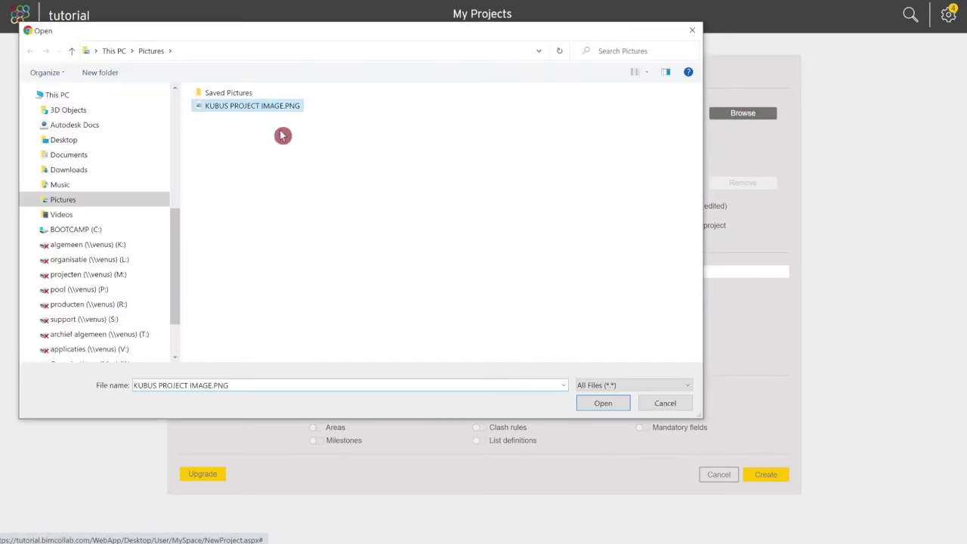
click(605, 400)
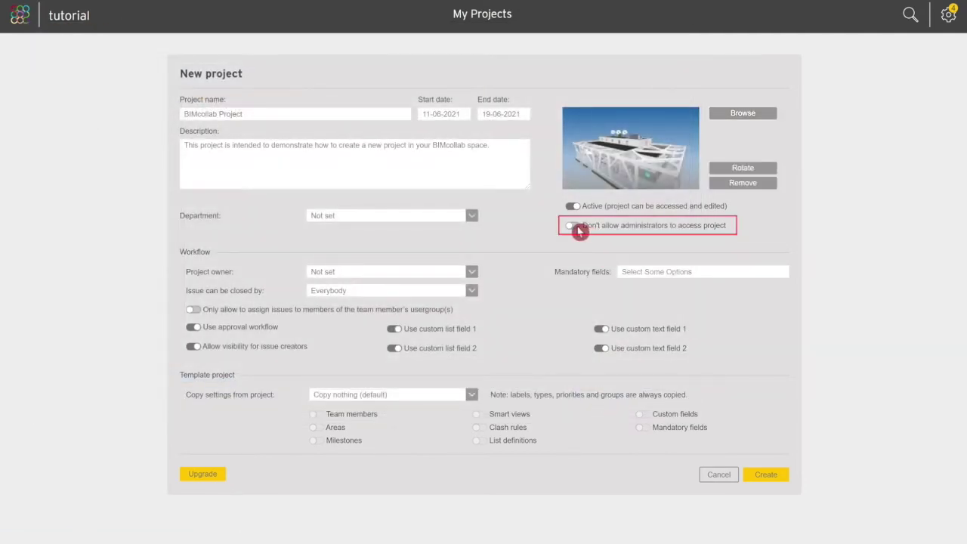
click(577, 227)
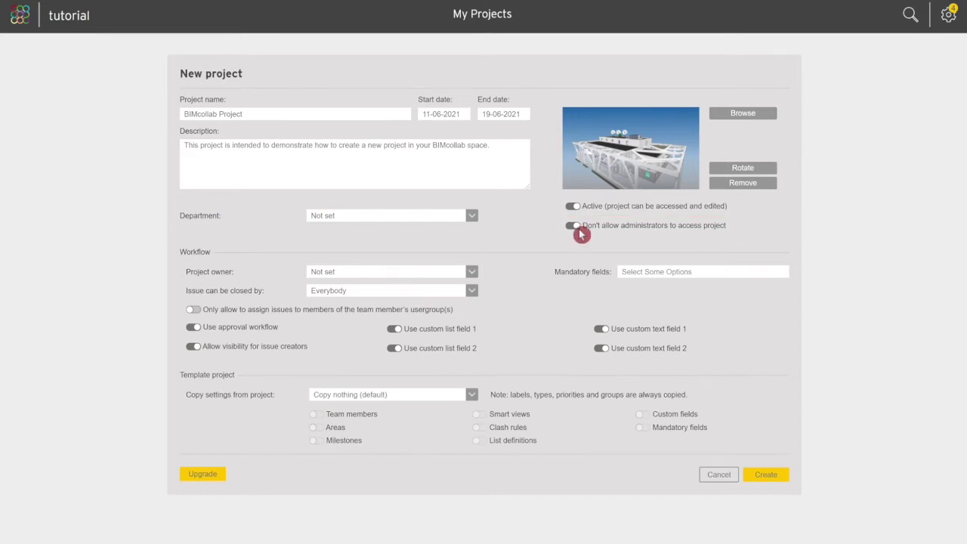
click(579, 229)
Make the KUBUS BV kubus-tutorial user the project owner
click(472, 273)
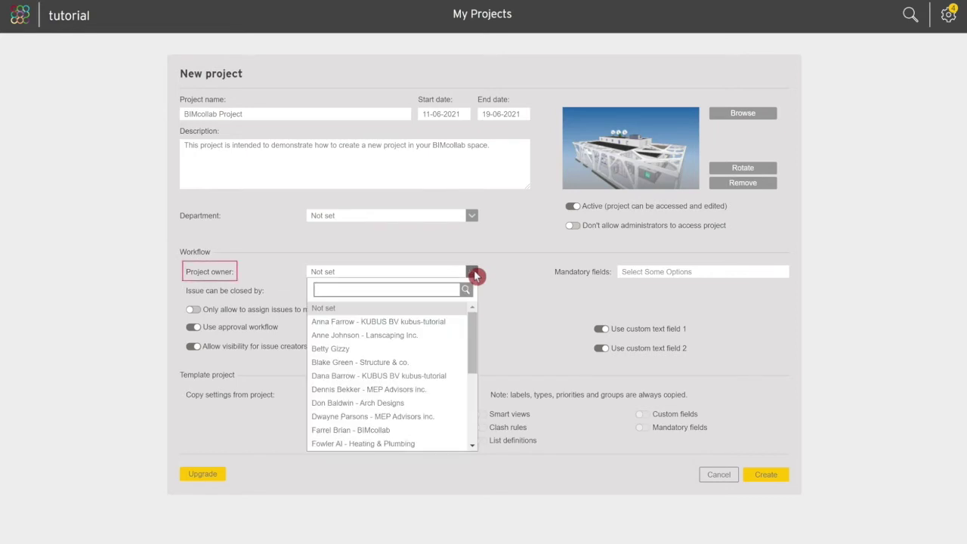
click(458, 321)
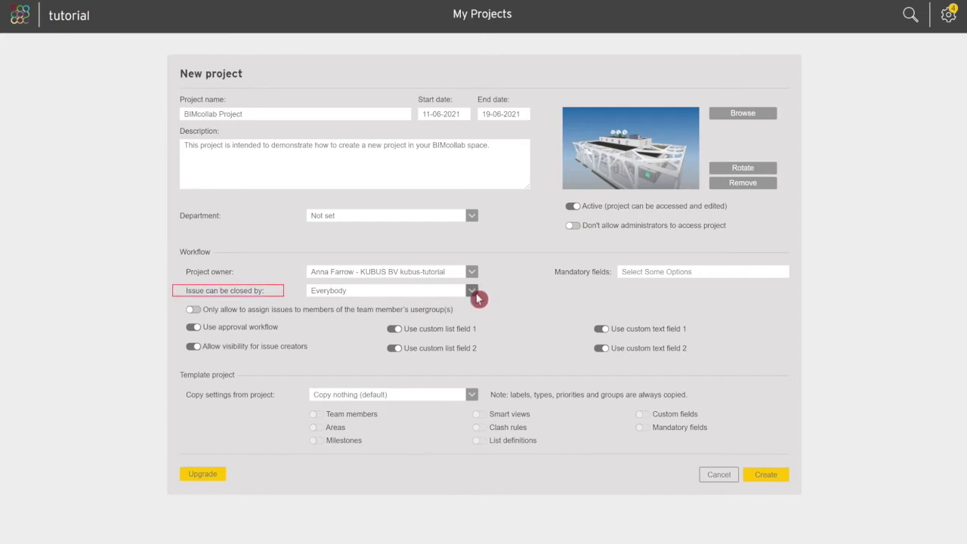
click(472, 292)
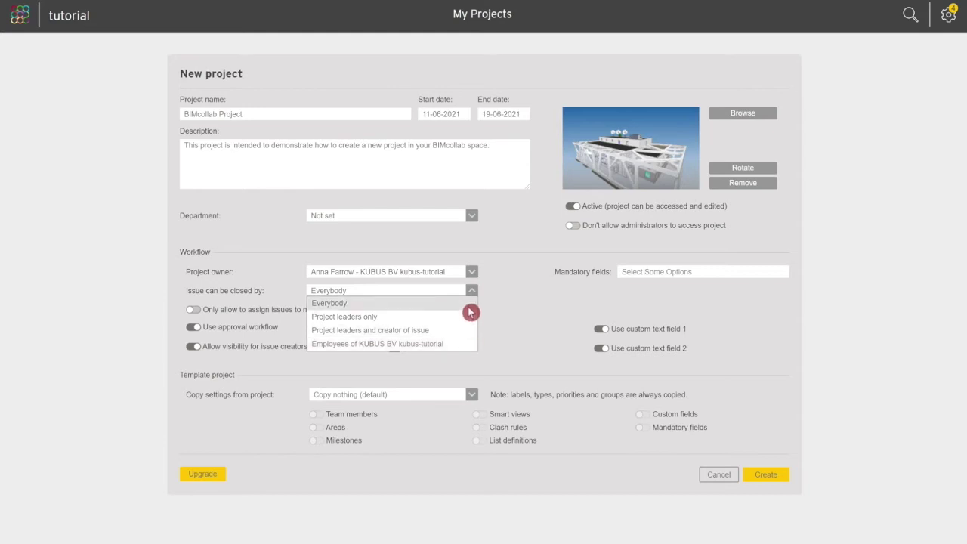
click(472, 306)
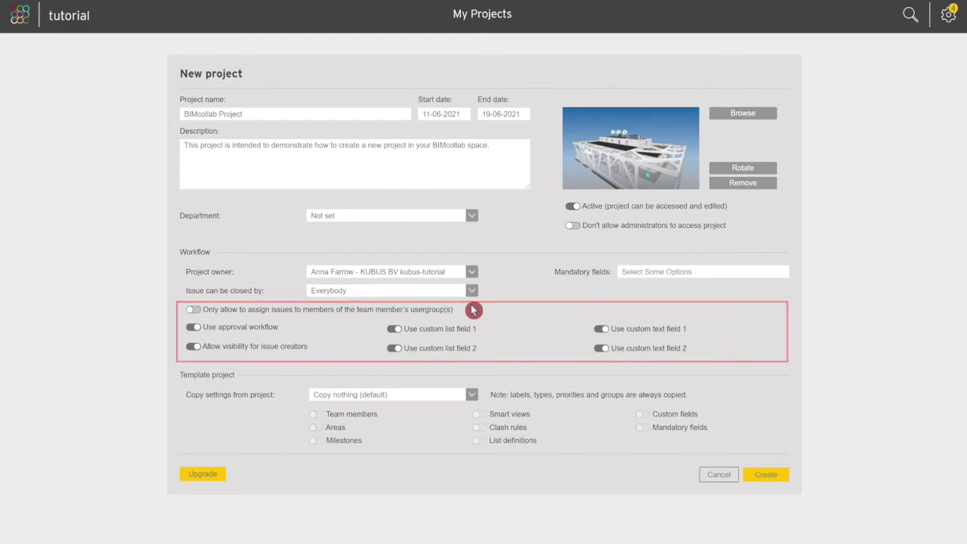
click(195, 311)
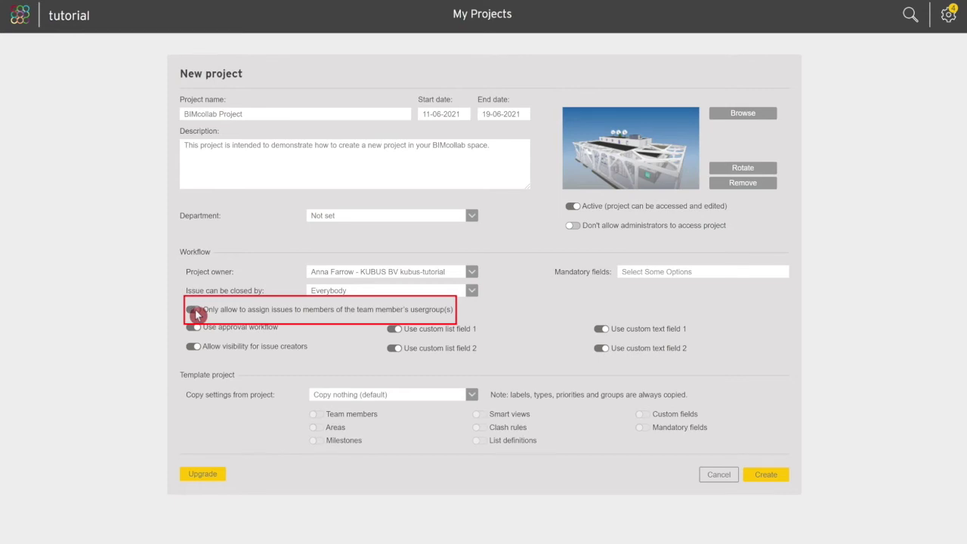
click(195, 313)
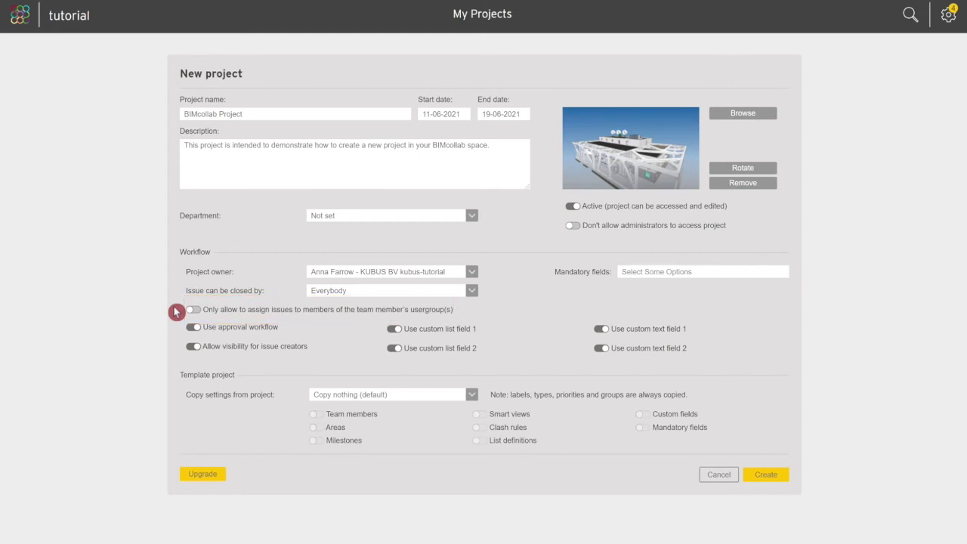
click(194, 328)
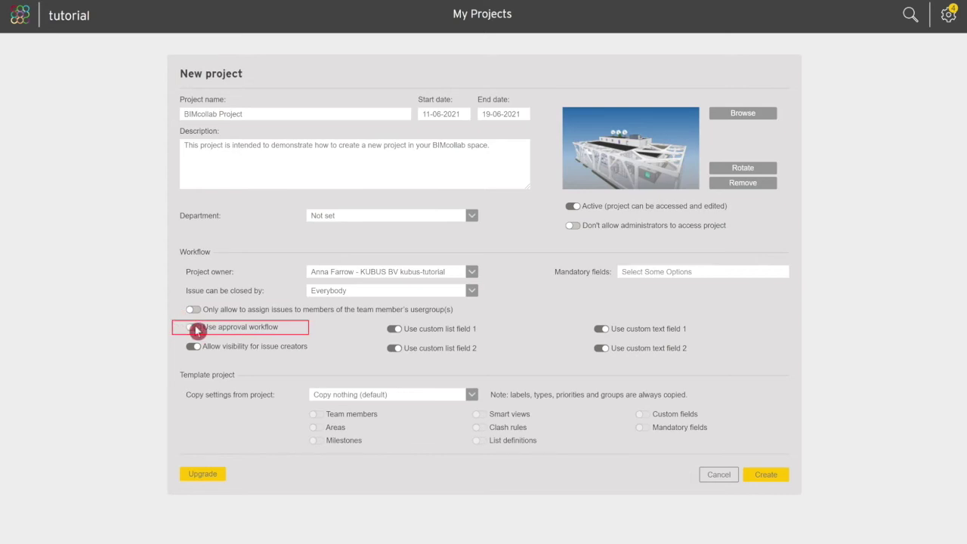
click(195, 329)
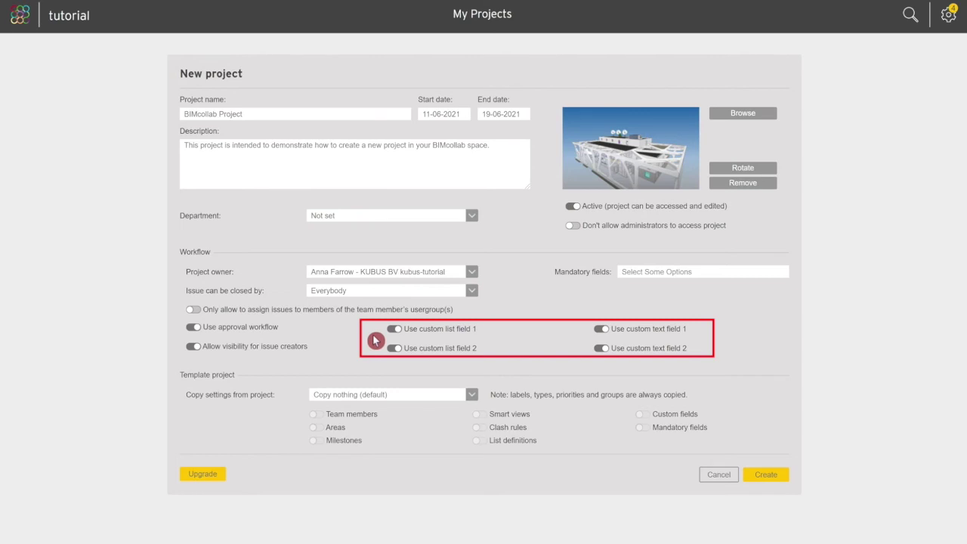
Switch off custom list and text field 2, and make Milestone and Deadline mandatory
click(394, 348)
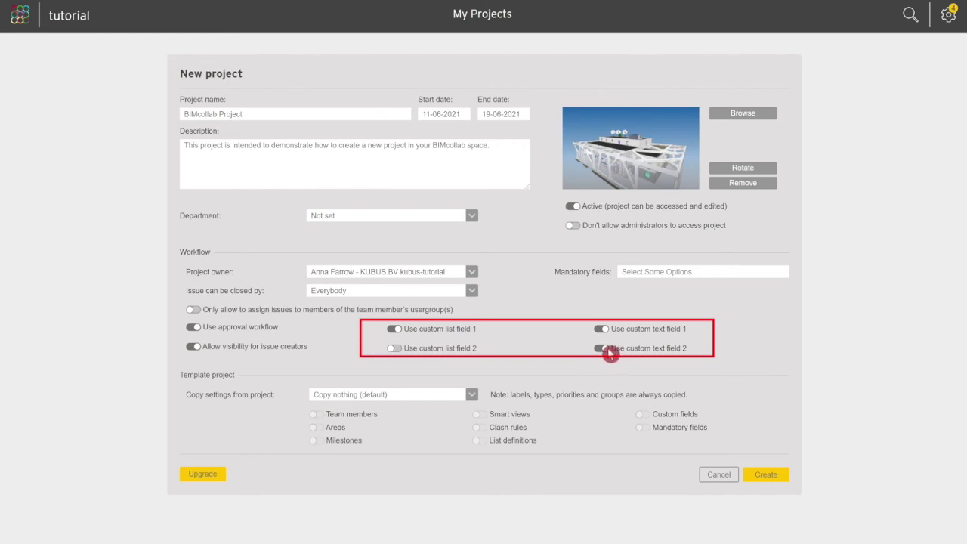
click(605, 351)
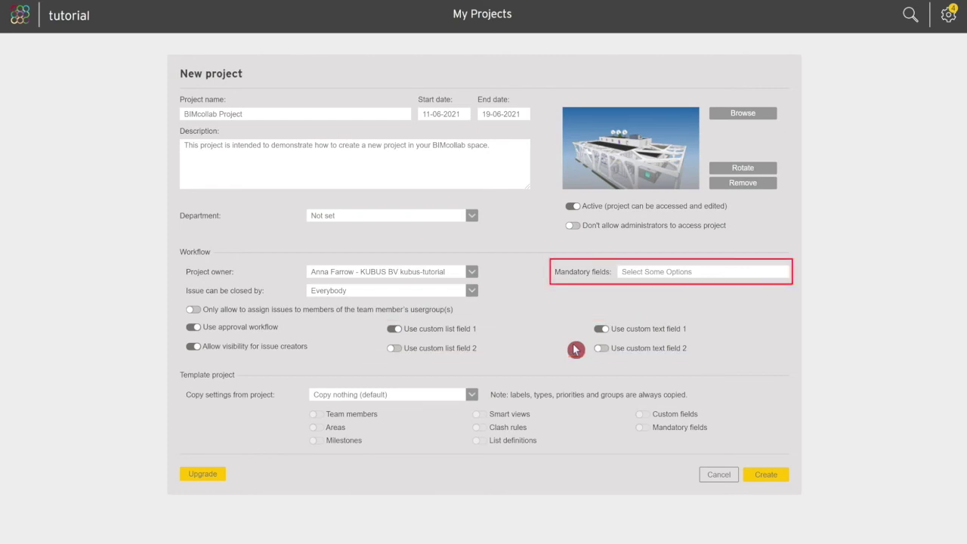
click(690, 270)
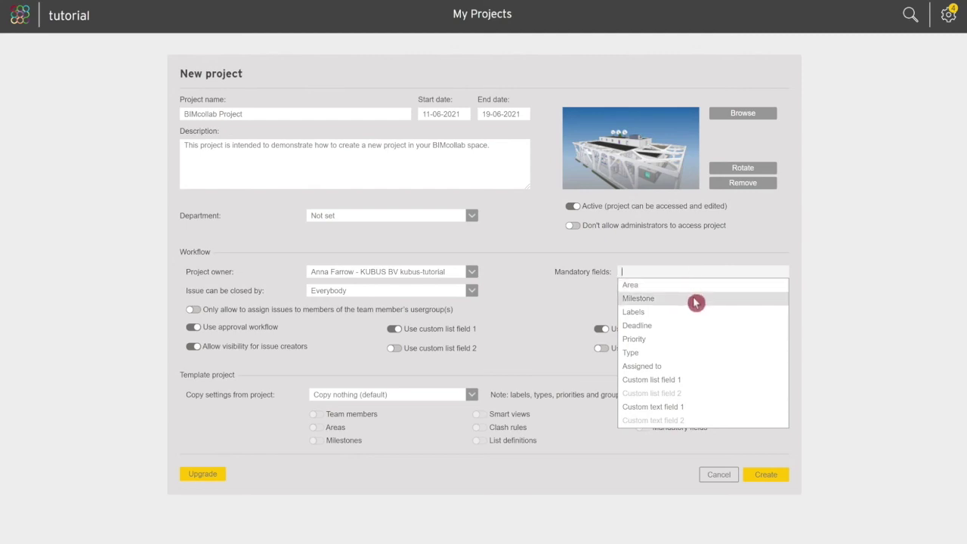
click(695, 298)
click(702, 272)
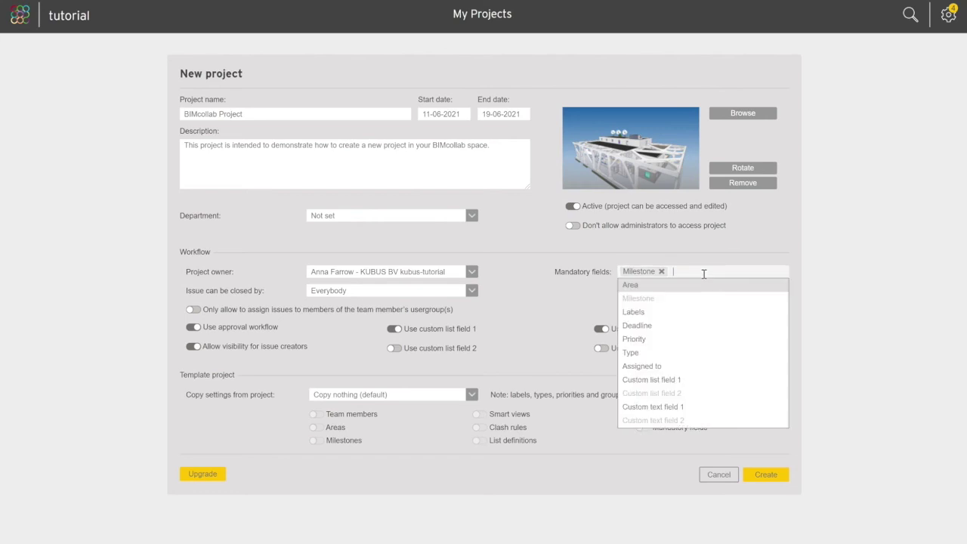
click(700, 327)
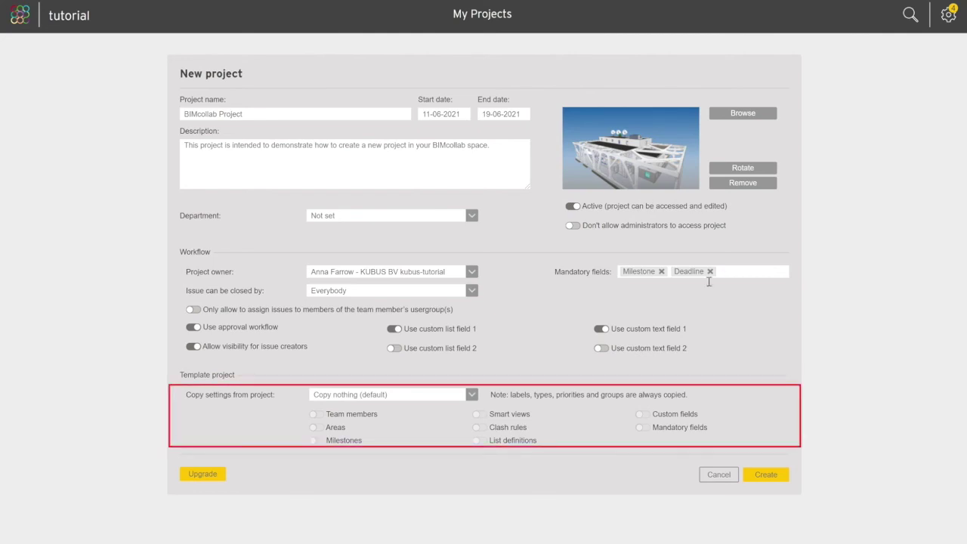
Copy from 46 East Residences with milestones, custom/mandatory fields, smart views, clash rules, list definitions enabled
click(473, 395)
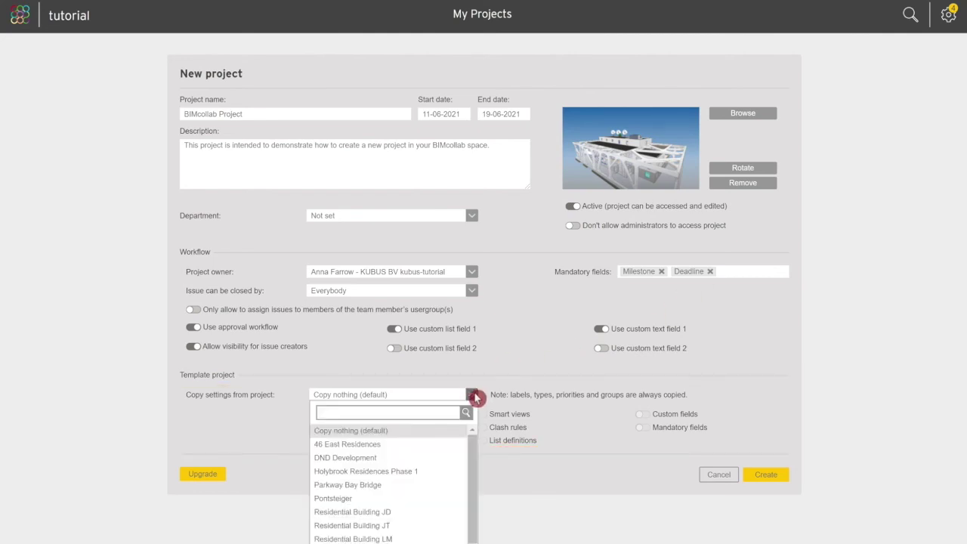
click(445, 448)
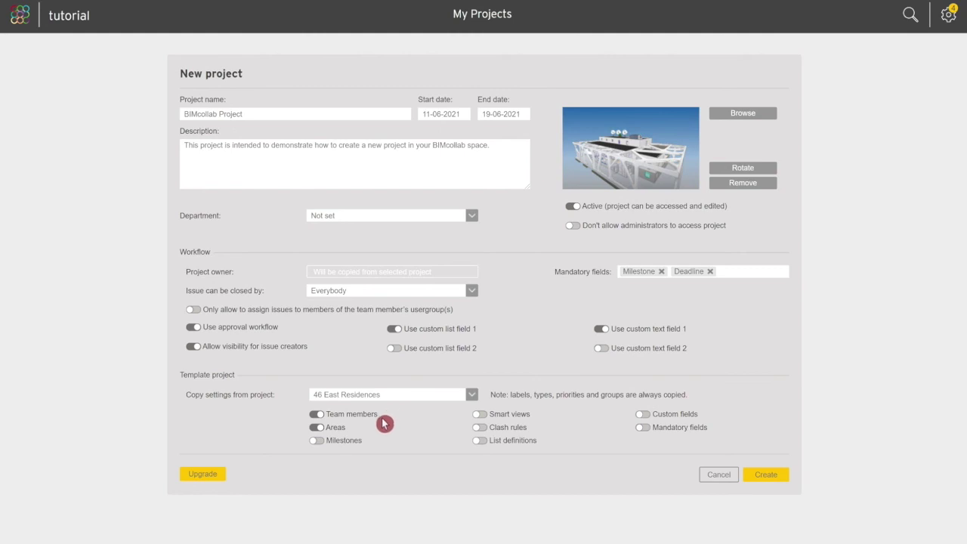
click(317, 443)
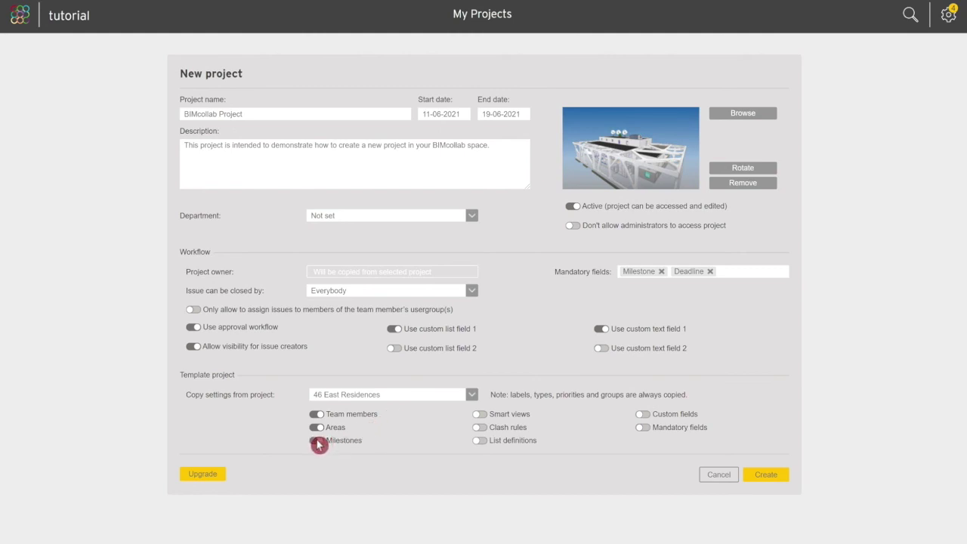
click(646, 416)
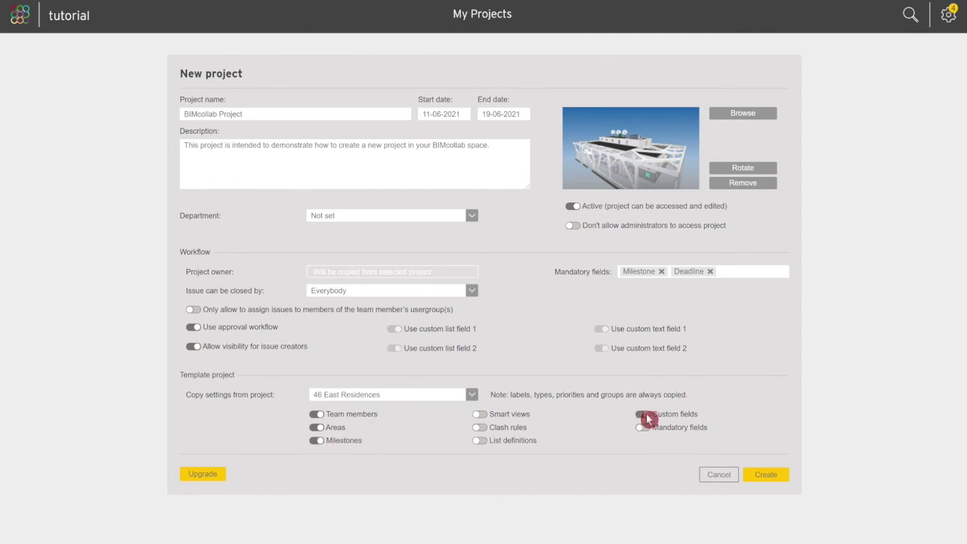
click(643, 428)
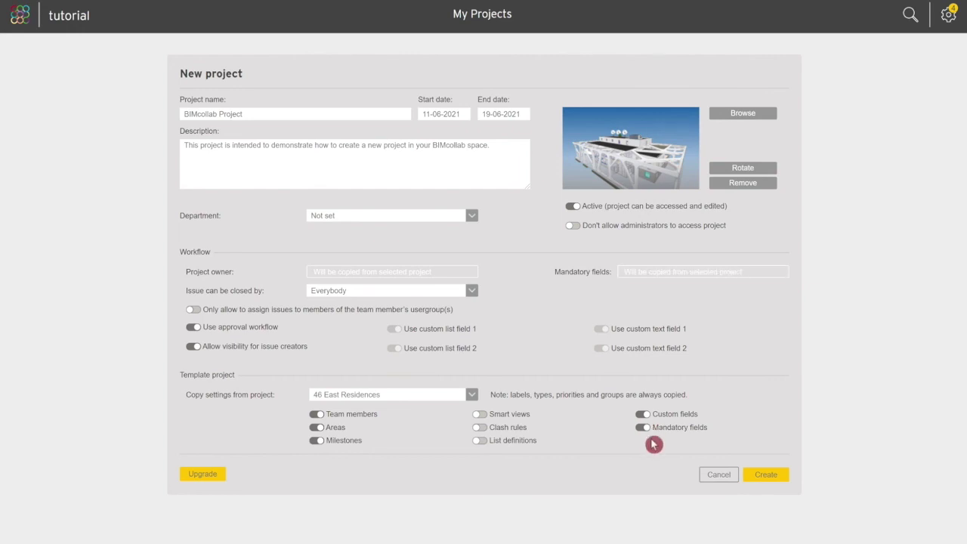
click(481, 415)
click(480, 428)
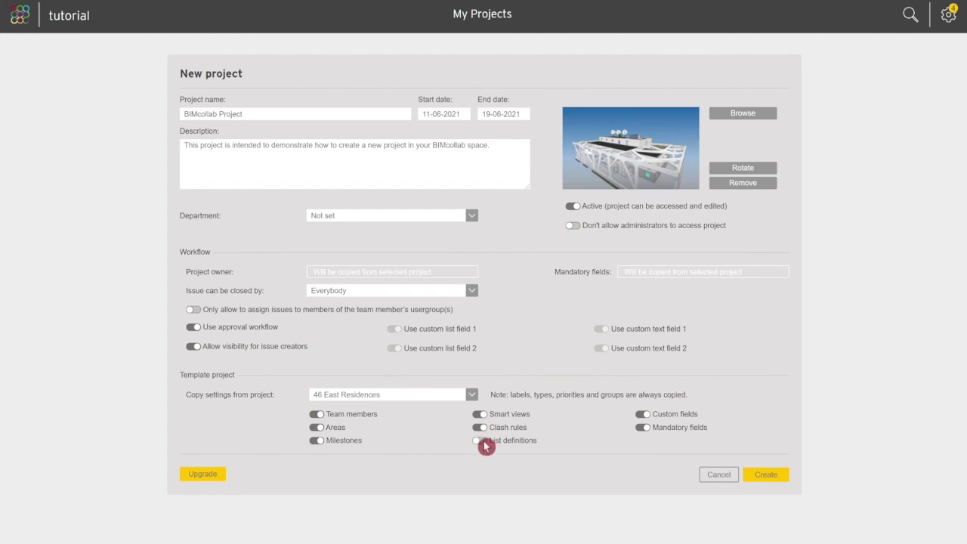
click(482, 441)
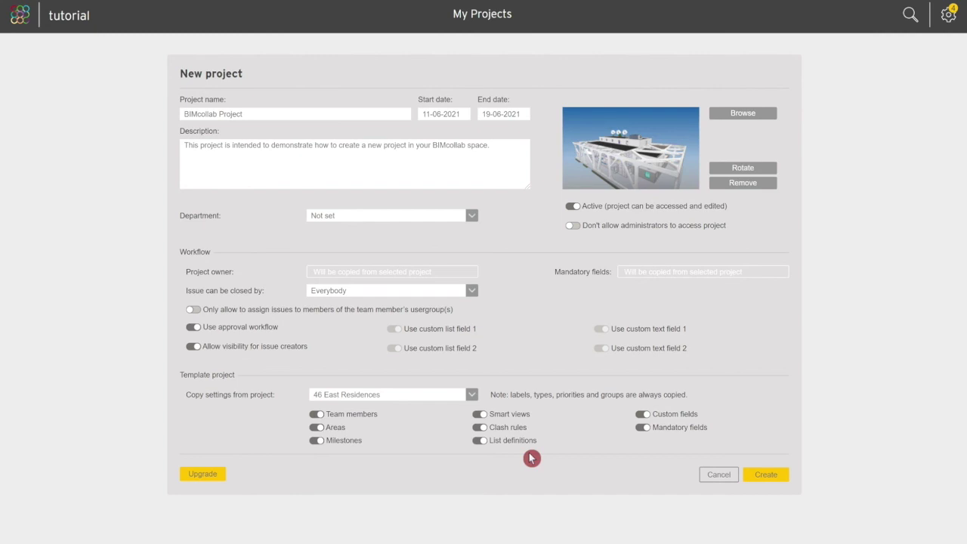
Create the project, then reopen BIMcollab Project from My Projects and edit its settings
click(766, 475)
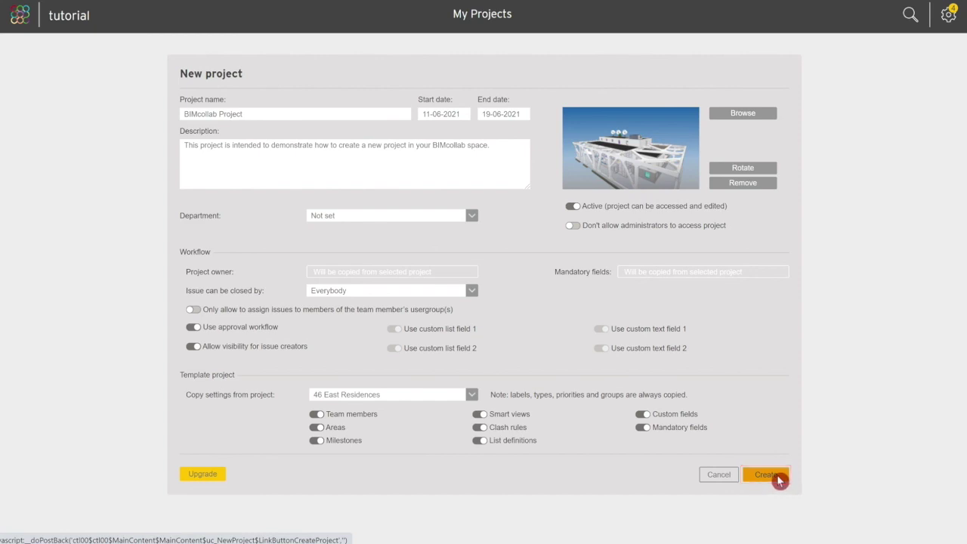
click(18, 23)
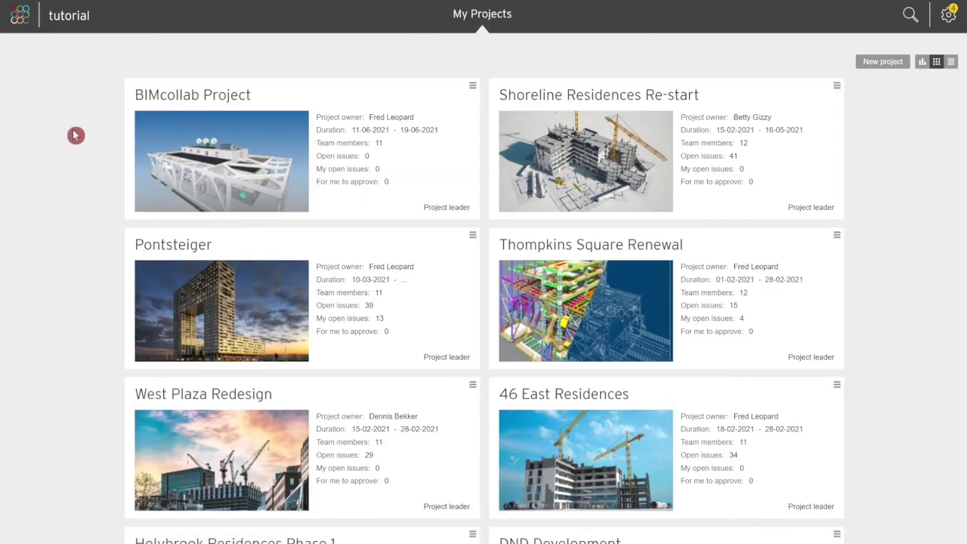
click(280, 166)
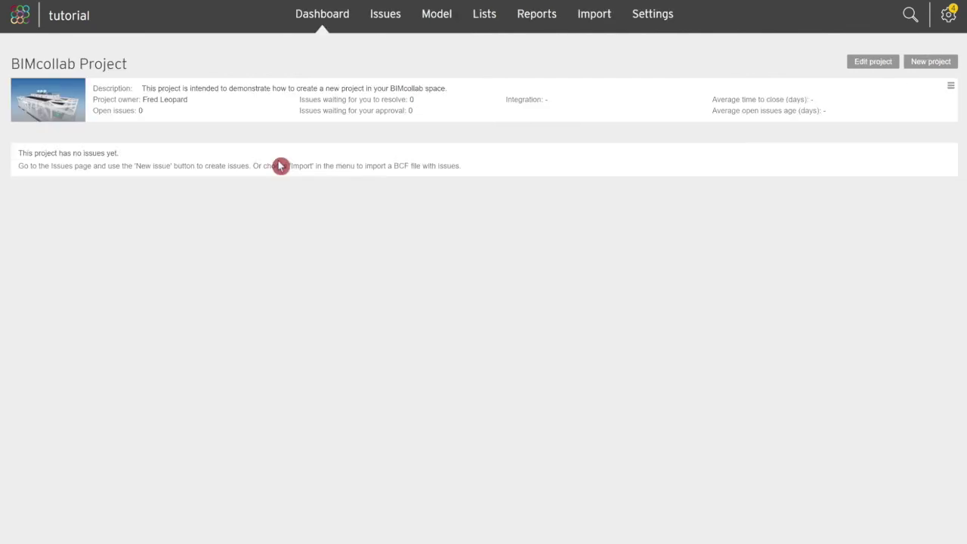
click(894, 70)
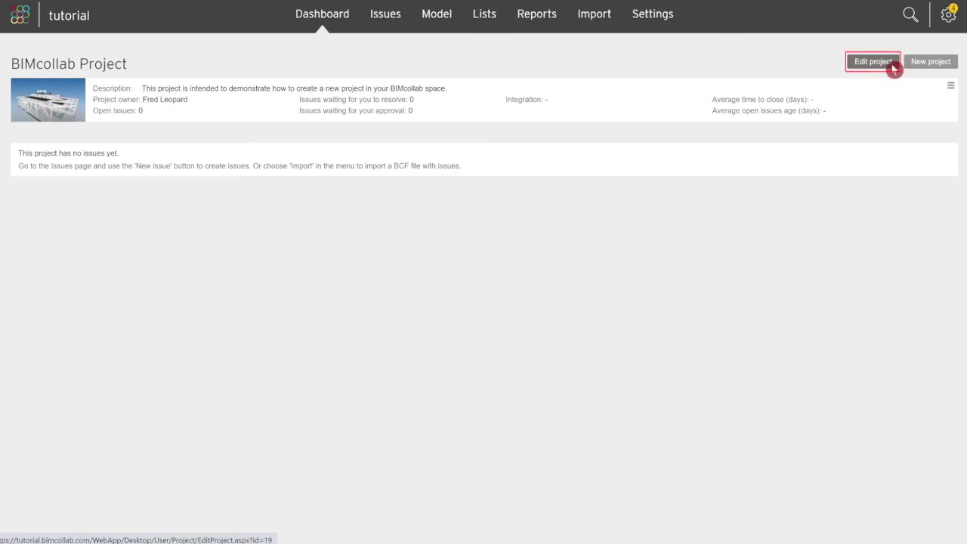